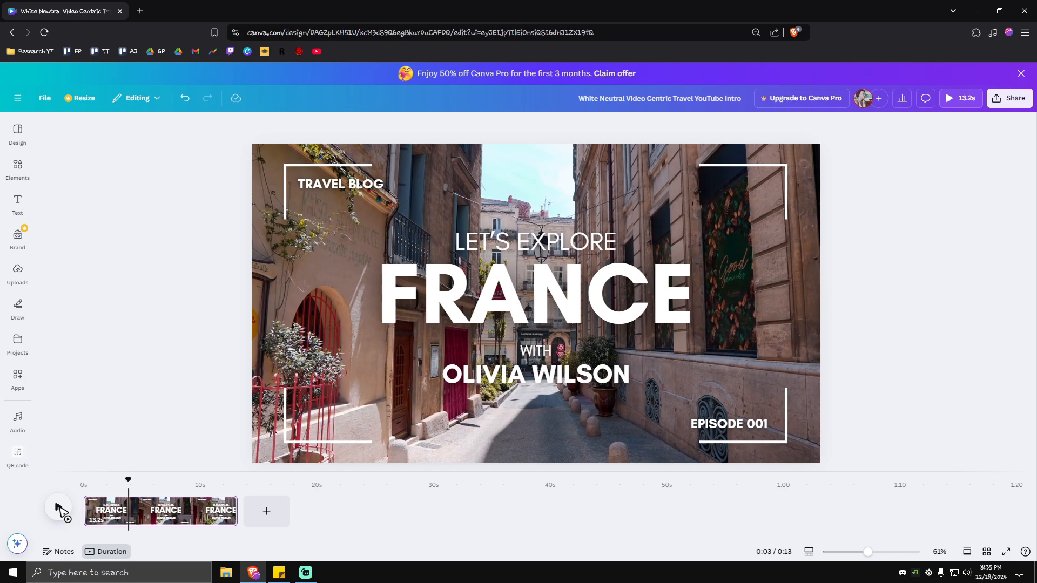
- Search the web for audacity and look over the official Audacity website in a new browser tab
{"action": "left_click", "coordinate": [139, 11]}
{"action": "type", "text": "audacity"}
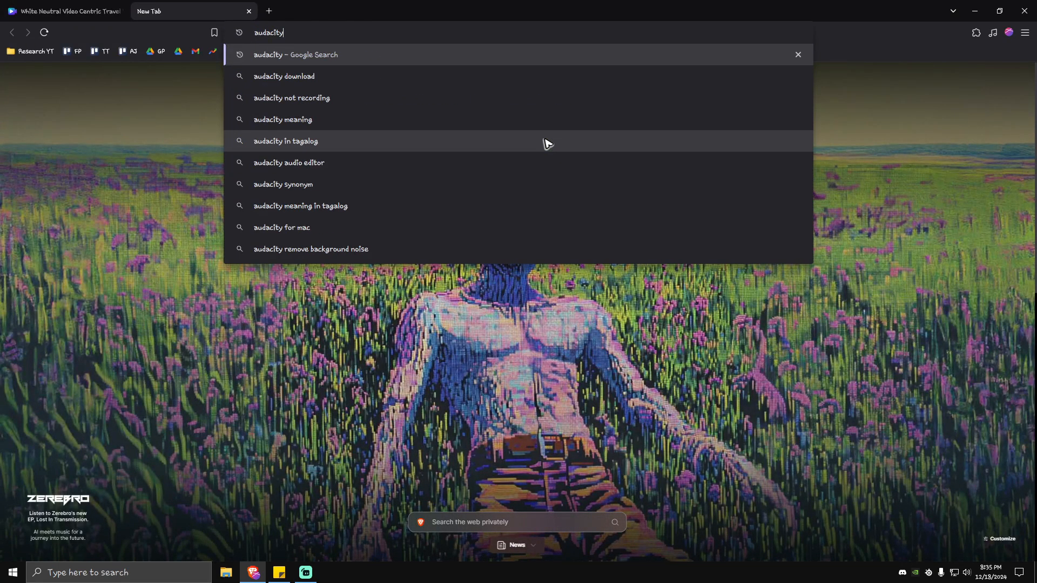
{"action": "key", "text": "Return"}
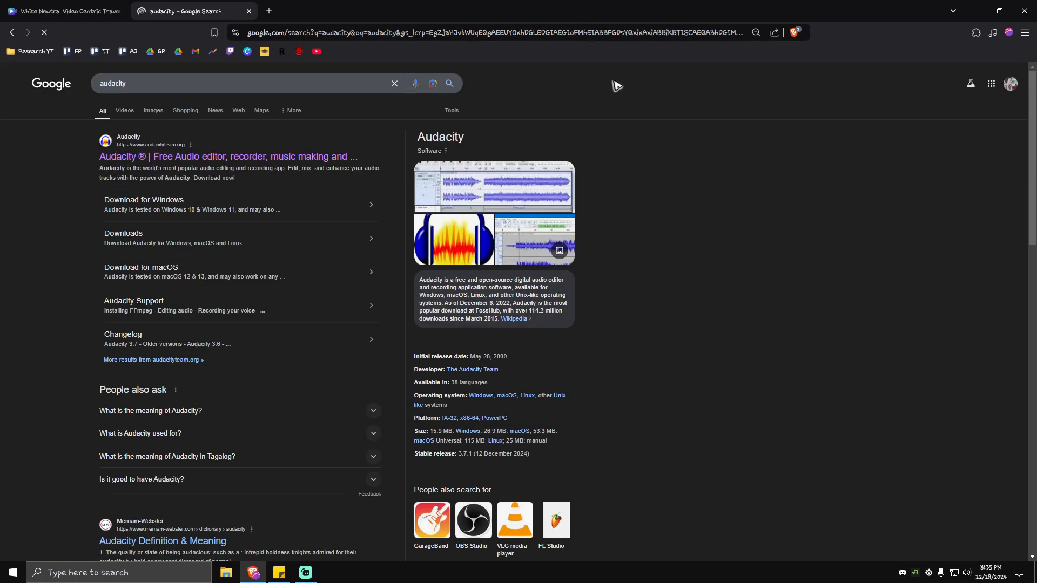
{"action": "left_click", "coordinate": [203, 157]}
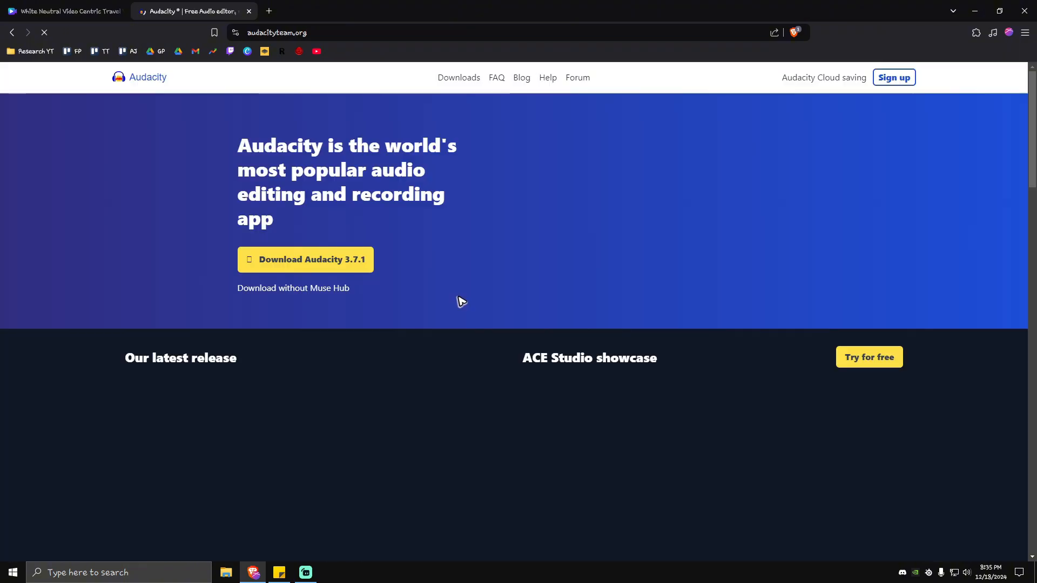
{"action": "scroll", "coordinate": [483, 290], "scroll_direction": "down", "scroll_amount": 4}
{"action": "scroll", "coordinate": [647, 273], "scroll_direction": "up", "scroll_amount": 4}
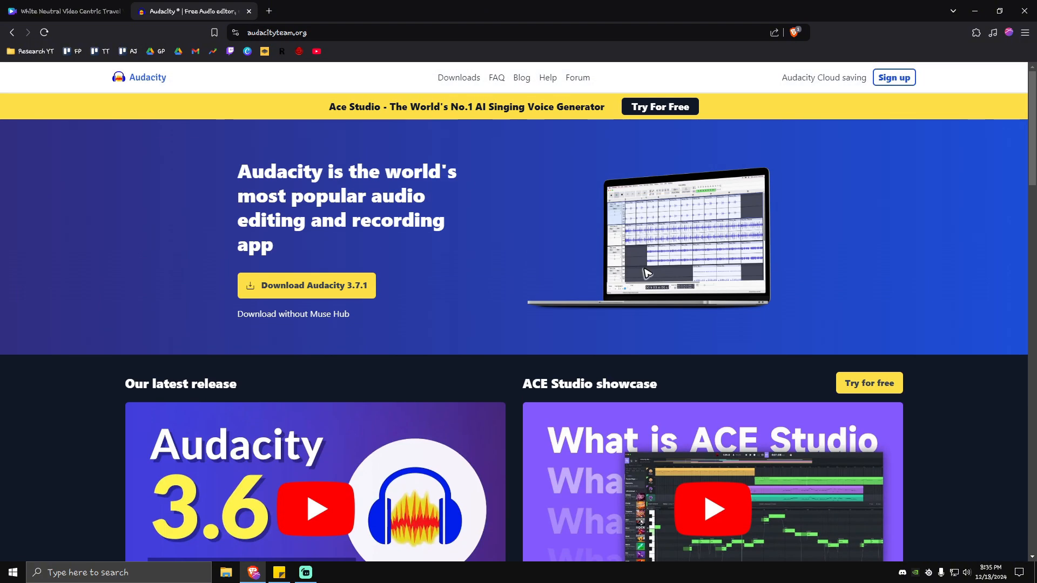
{"action": "scroll", "coordinate": [685, 285], "scroll_direction": "down", "scroll_amount": 5}
{"action": "scroll", "coordinate": [636, 324], "scroll_direction": "up", "scroll_amount": 5}
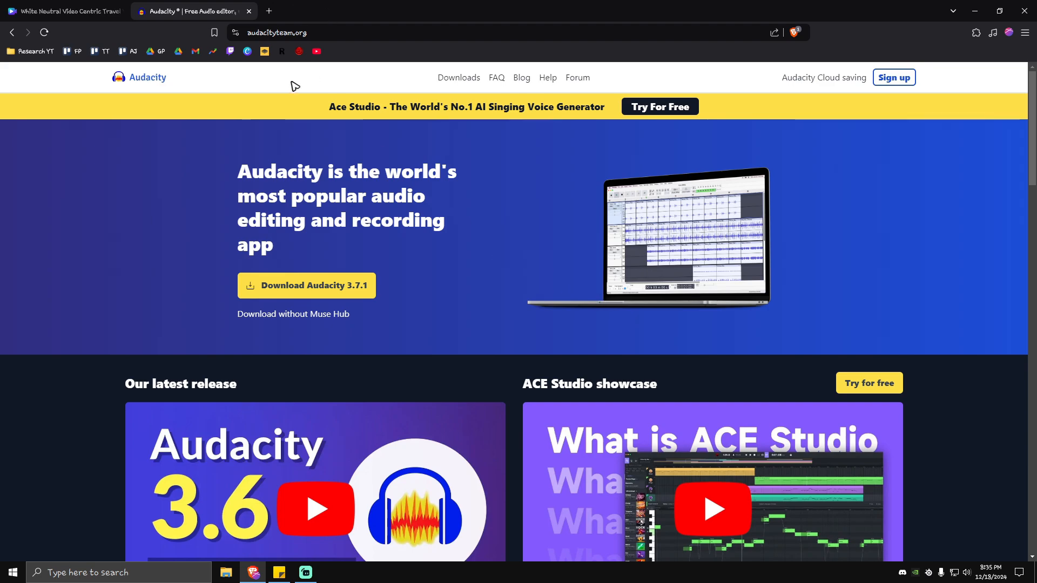
- Close the Audacity website and return the playhead of the travel intro design to the start of the timeline
{"action": "left_click", "coordinate": [248, 11]}
{"action": "left_click", "coordinate": [975, 11]}
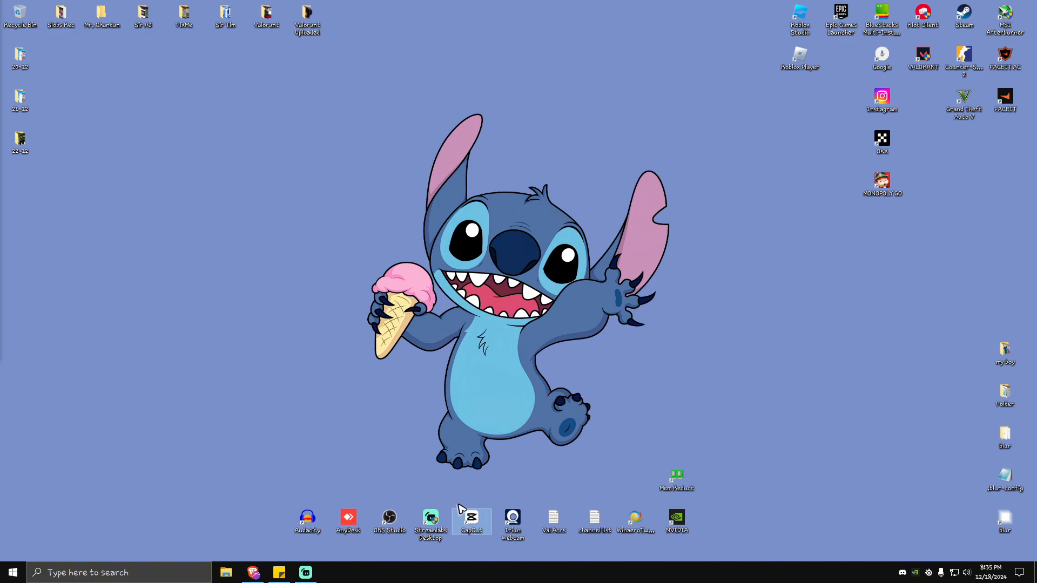
{"action": "left_click", "coordinate": [253, 573]}
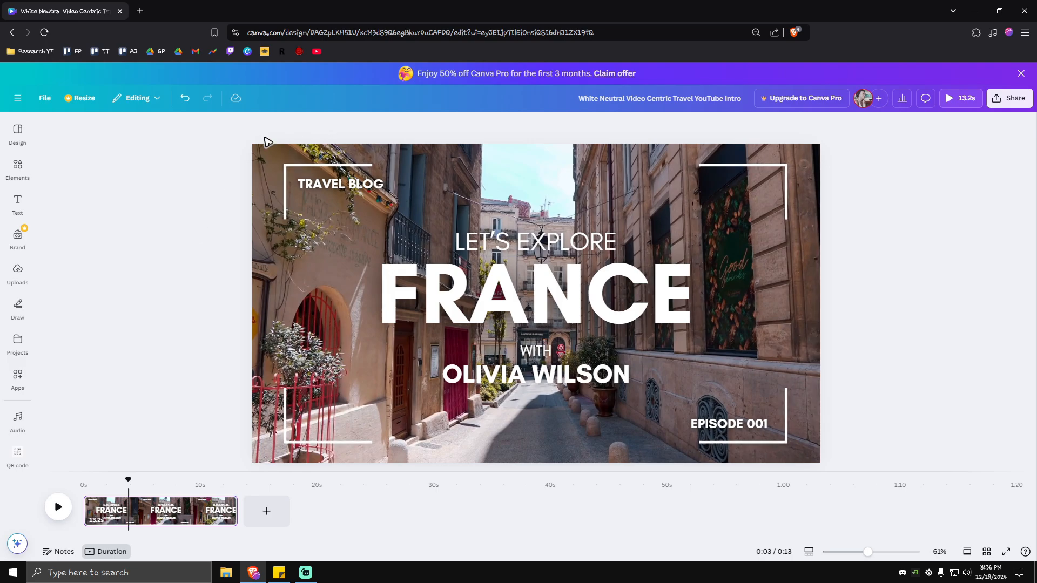
{"action": "left_click_drag", "start_coordinate": [128, 479], "coordinate": [84, 479]}
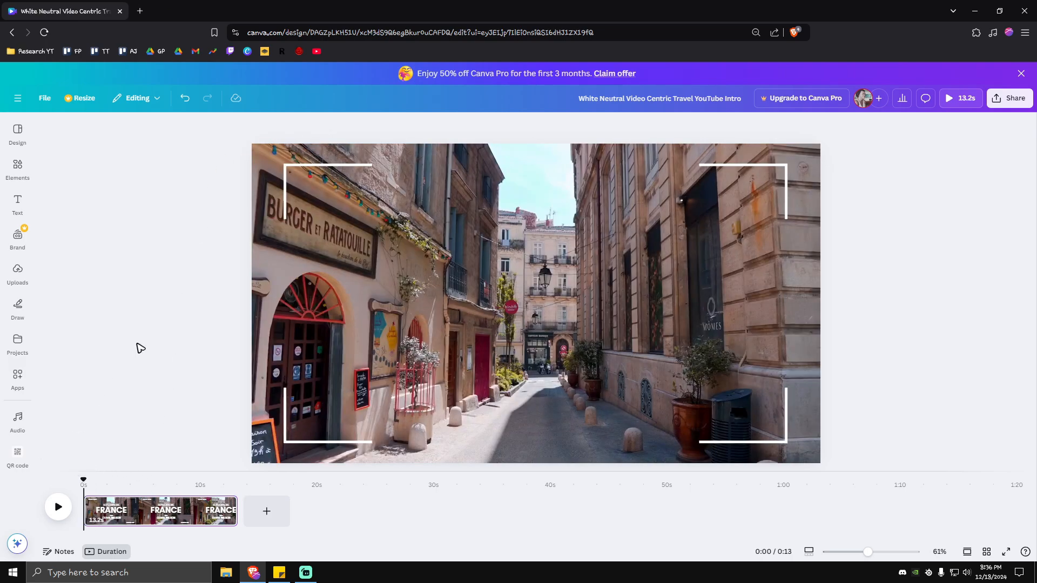
- Record a webcam clip over the France intro page with the Record yourself feature and save it to the design
{"action": "left_click", "coordinate": [18, 202]}
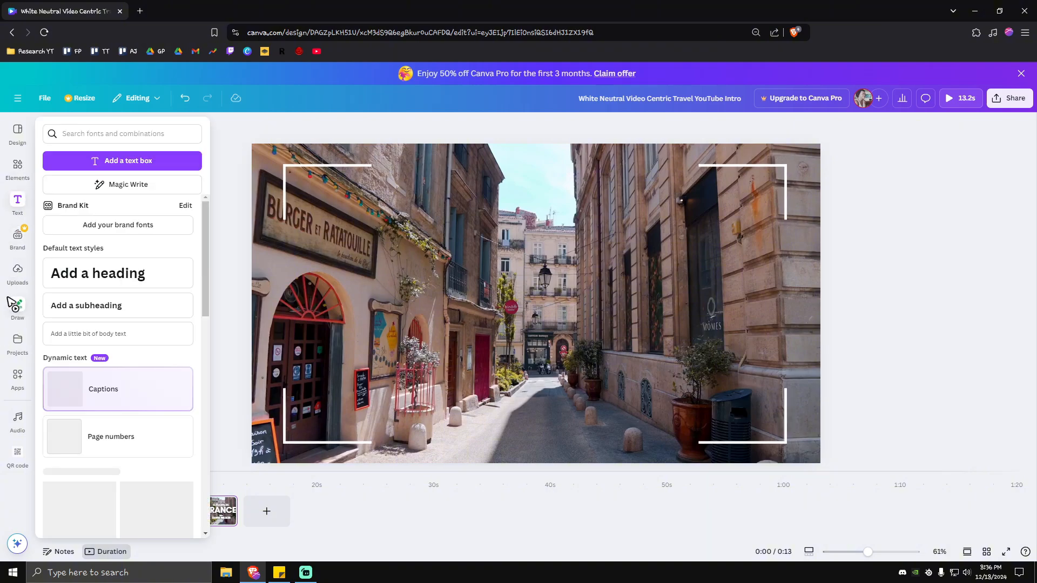
{"action": "left_click", "coordinate": [18, 237]}
{"action": "left_click", "coordinate": [16, 273]}
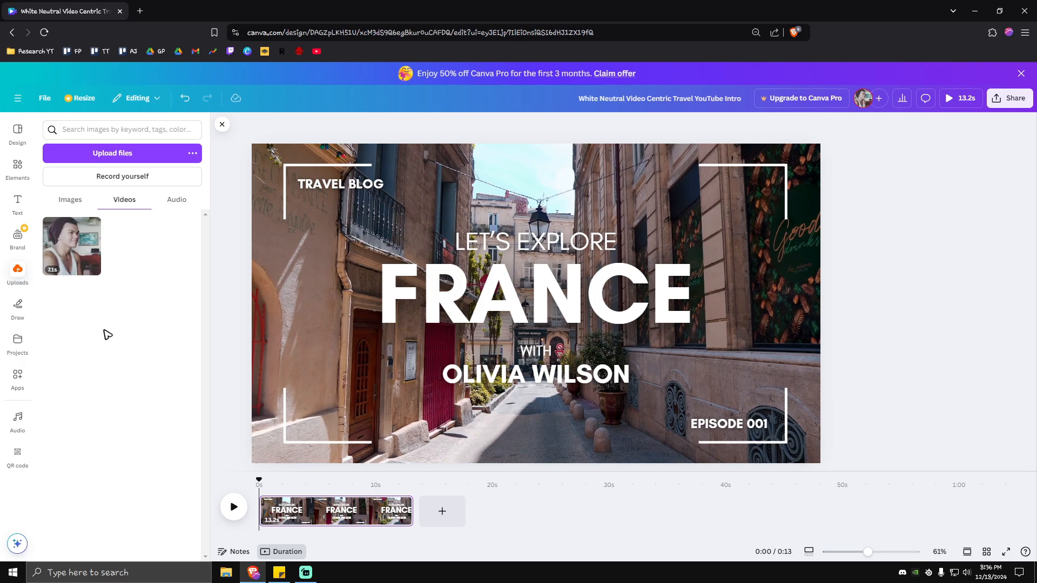
{"action": "left_click", "coordinate": [122, 181]}
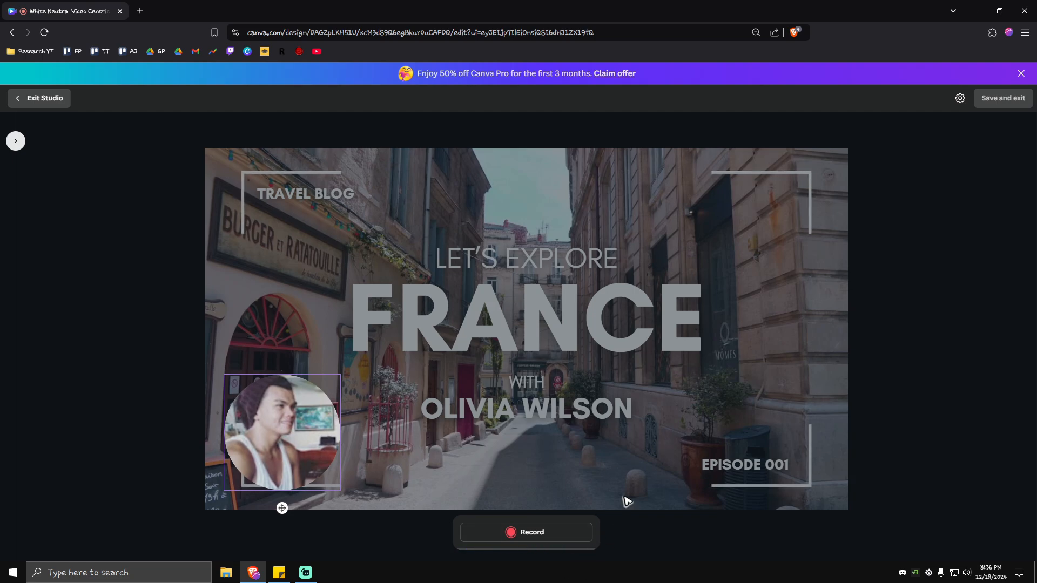
{"action": "left_click", "coordinate": [541, 537]}
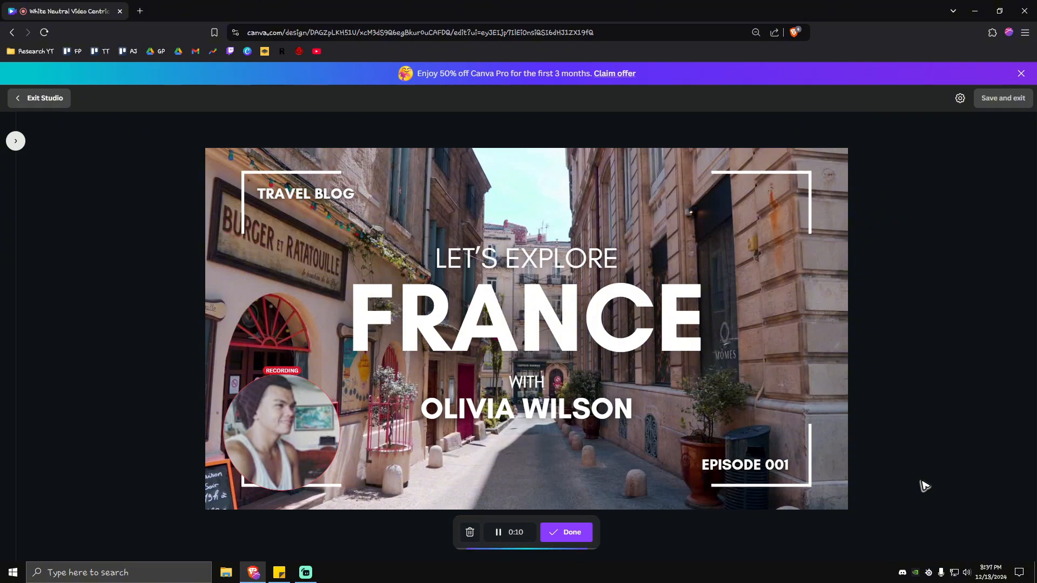
{"action": "left_click", "coordinate": [572, 536]}
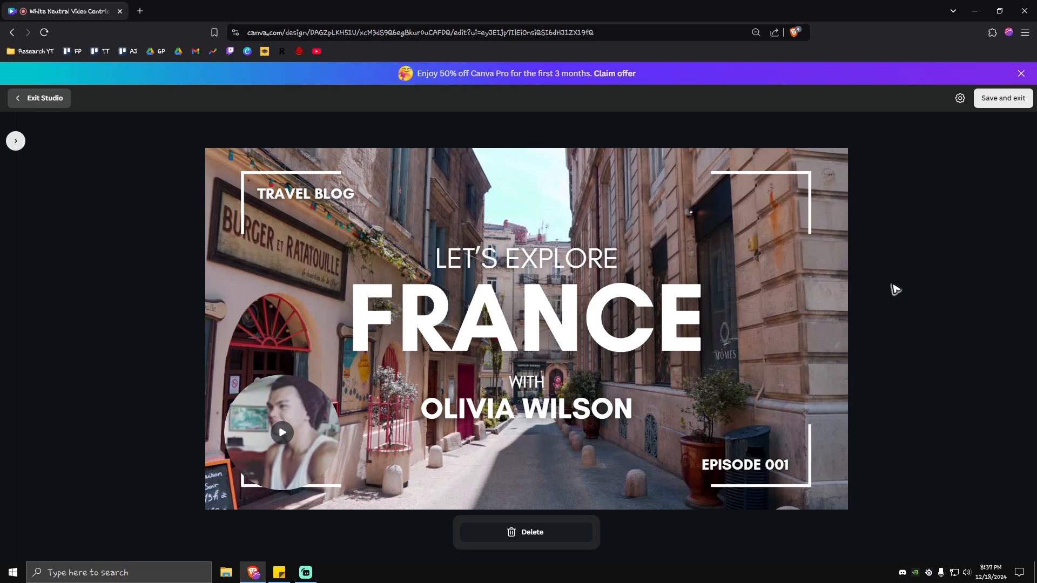
{"action": "left_click", "coordinate": [1005, 99]}
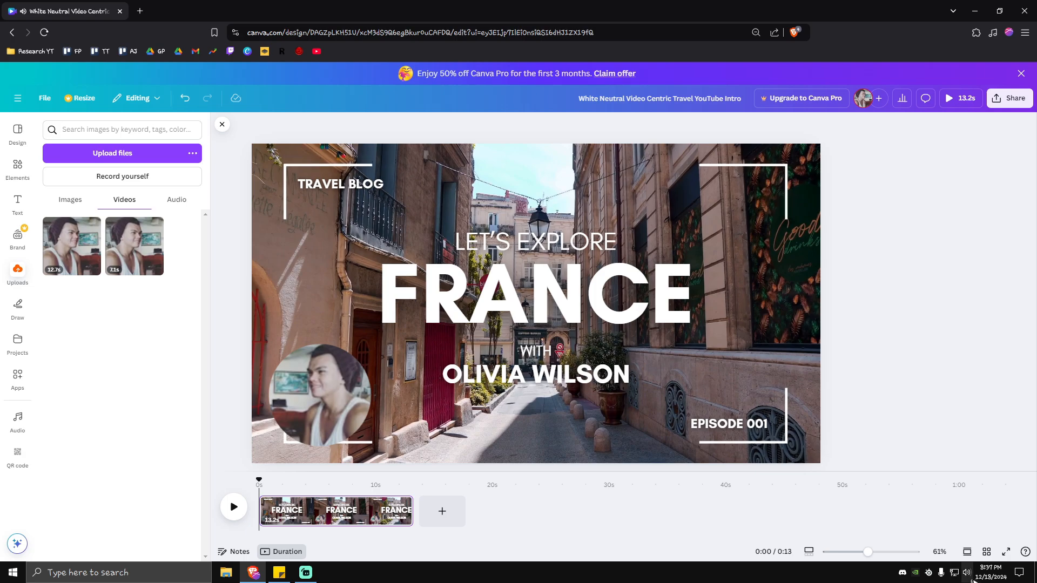
- Preview the recorded webcam clip on the page, stop it, and reset the playhead to the start of the timeline
{"action": "left_click", "coordinate": [967, 574]}
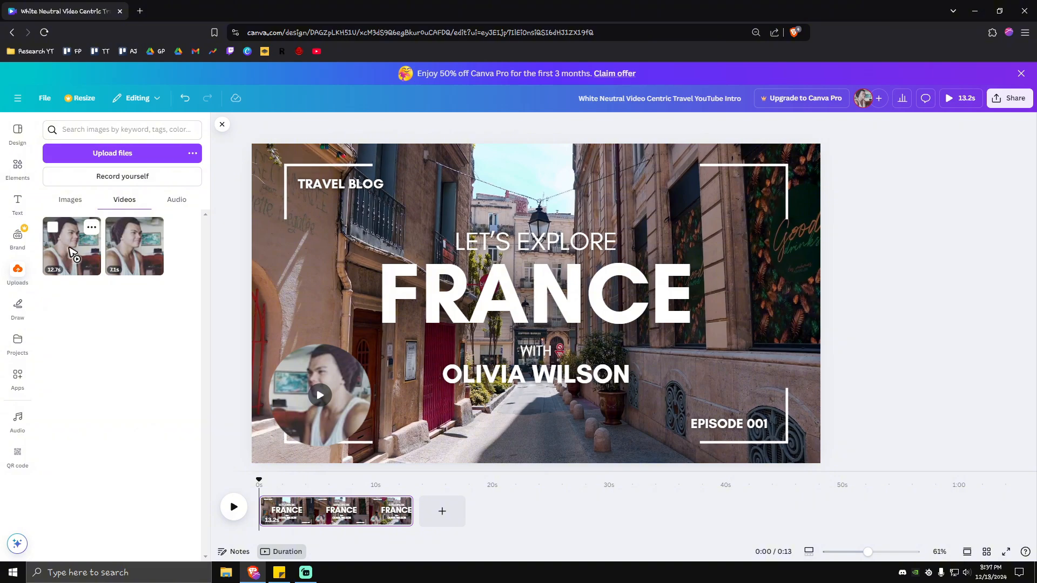
{"action": "left_click_drag", "start_coordinate": [70, 256], "coordinate": [277, 521]}
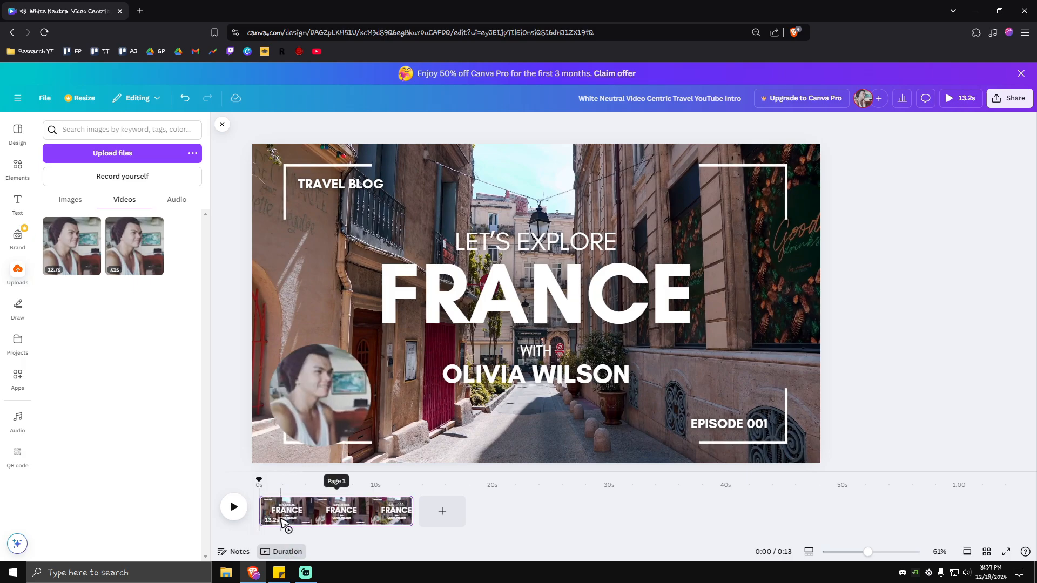
{"action": "left_click", "coordinate": [320, 397]}
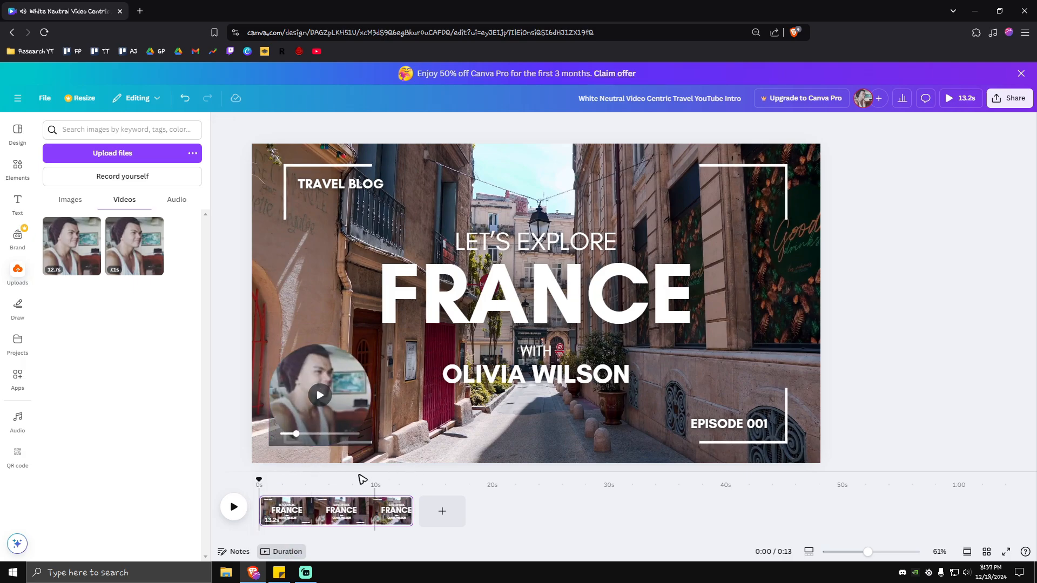
{"action": "left_click_drag", "start_coordinate": [259, 480], "coordinate": [256, 481]}
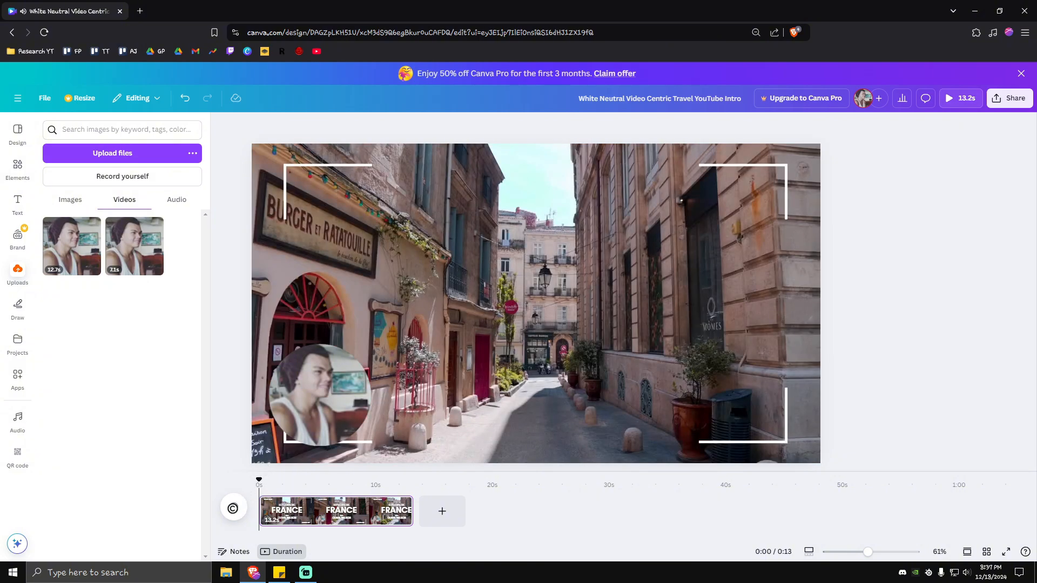
- Shrink the webcam clip to a tiny circle near the page's lower-left corner and play the whole design
{"action": "left_click", "coordinate": [324, 393]}
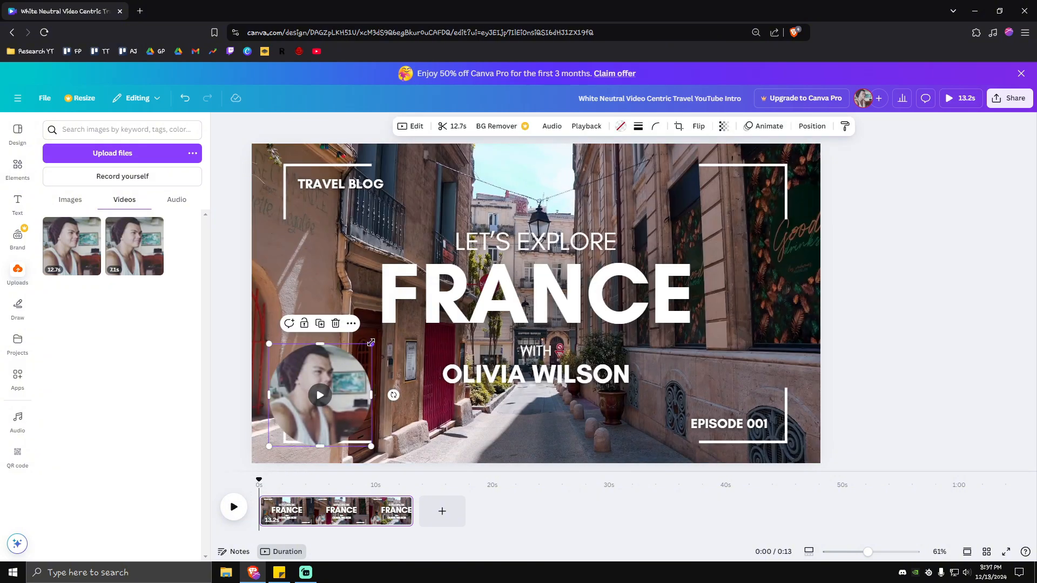
{"action": "left_click_drag", "start_coordinate": [371, 342], "coordinate": [302, 398]}
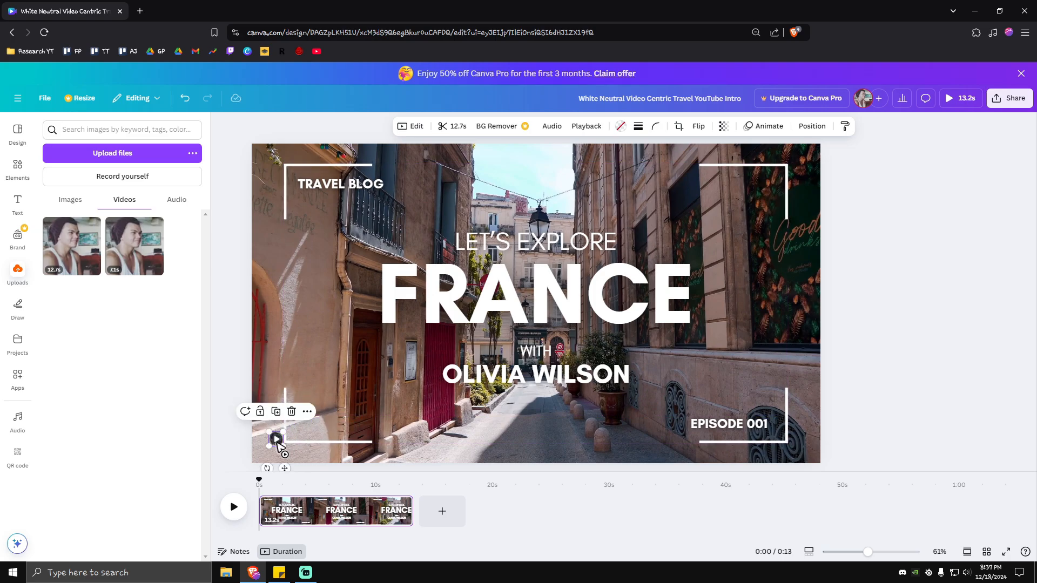
{"action": "left_click", "coordinate": [232, 463]}
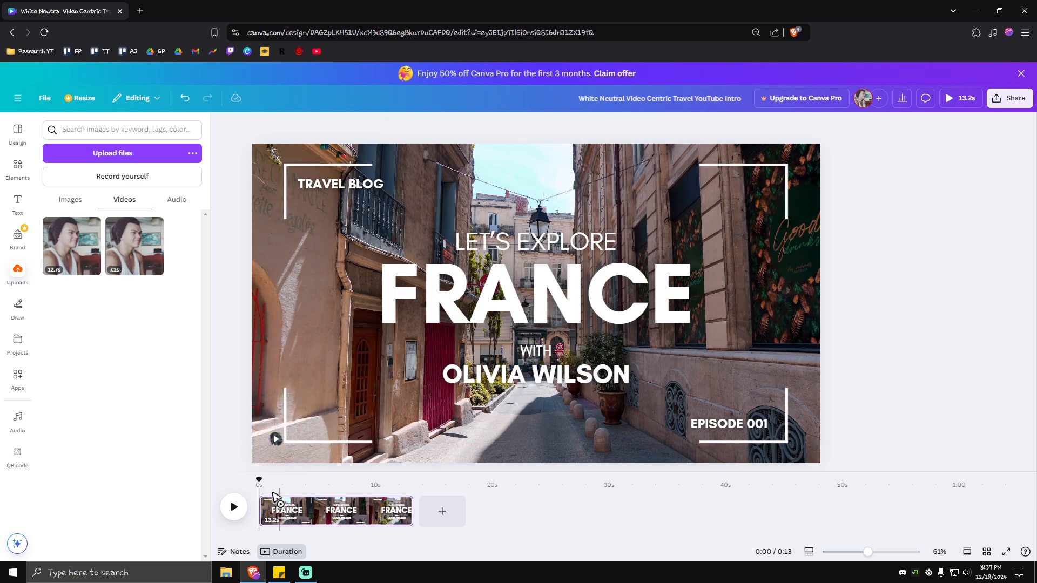
{"action": "left_click", "coordinate": [235, 508]}
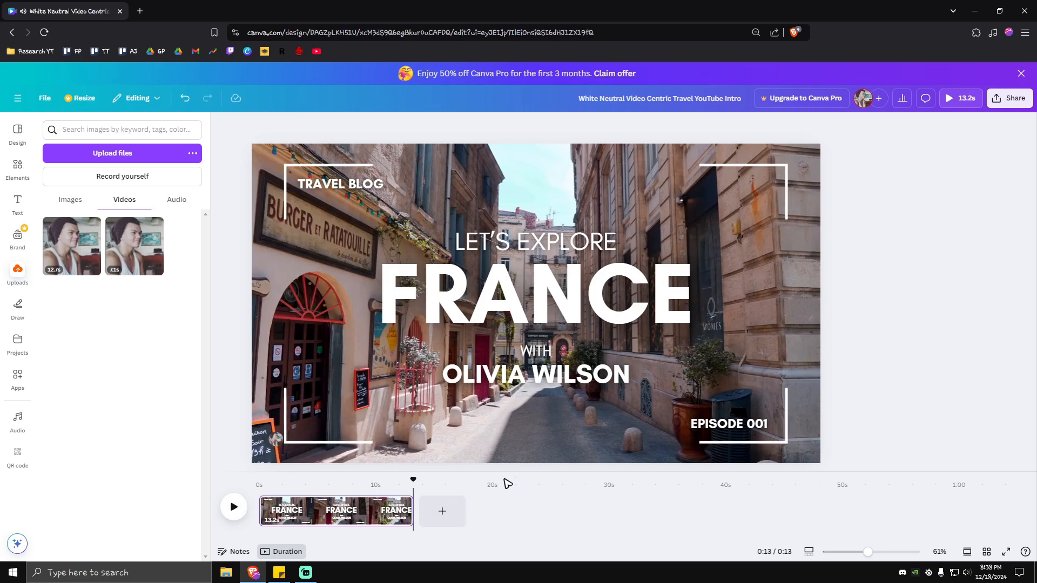
- Launch CapCut from the desktop and return to the Canva design in the browser
{"action": "left_click", "coordinate": [976, 17]}
{"action": "right_click", "coordinate": [495, 278]}
{"action": "left_click", "coordinate": [537, 312]}
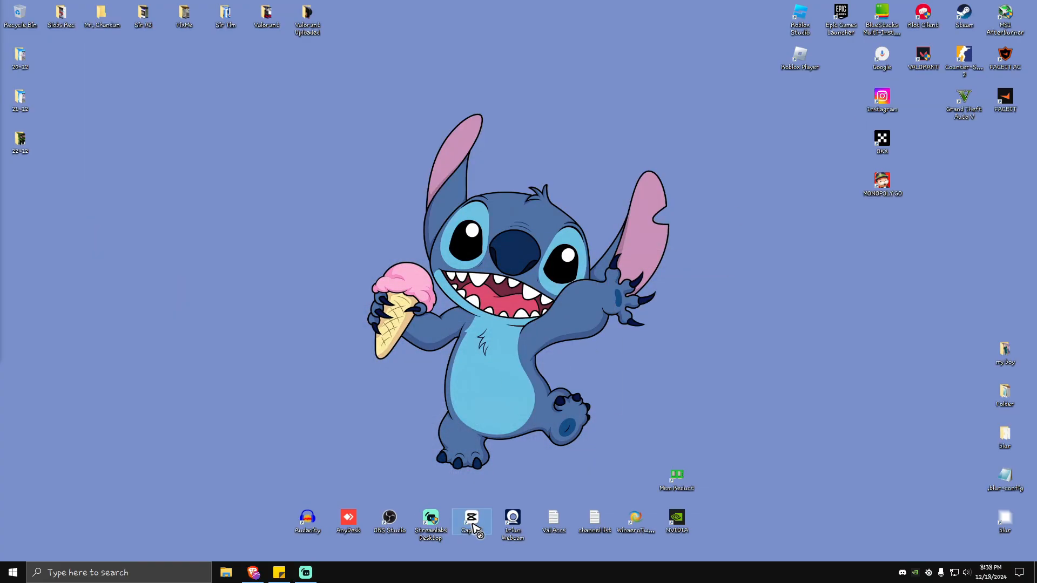
{"action": "left_click", "coordinate": [253, 572]}
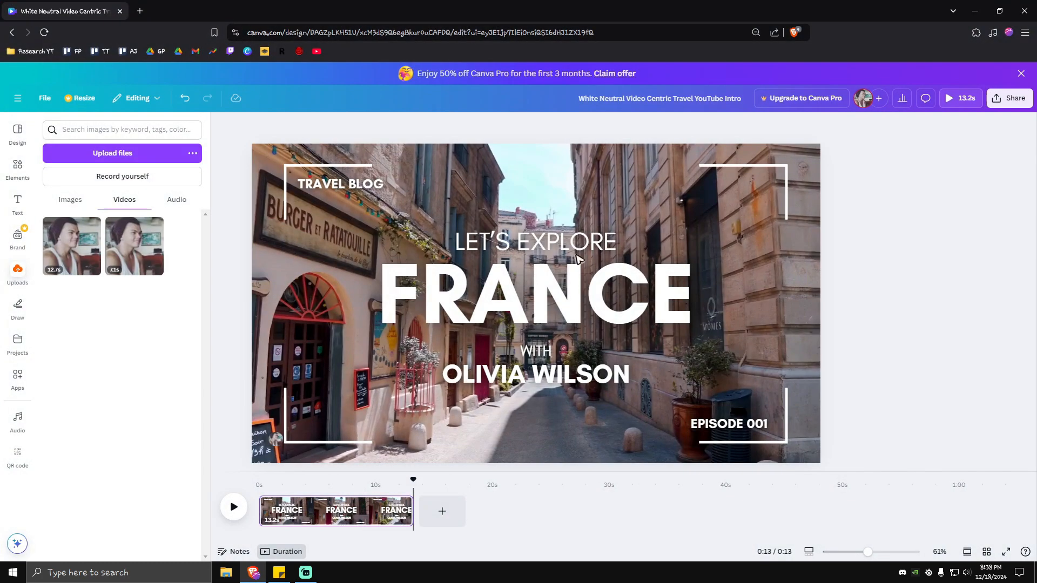
- Download the travel intro design as an MP4 Video
{"action": "left_click", "coordinate": [1008, 98]}
{"action": "left_click", "coordinate": [866, 293]}
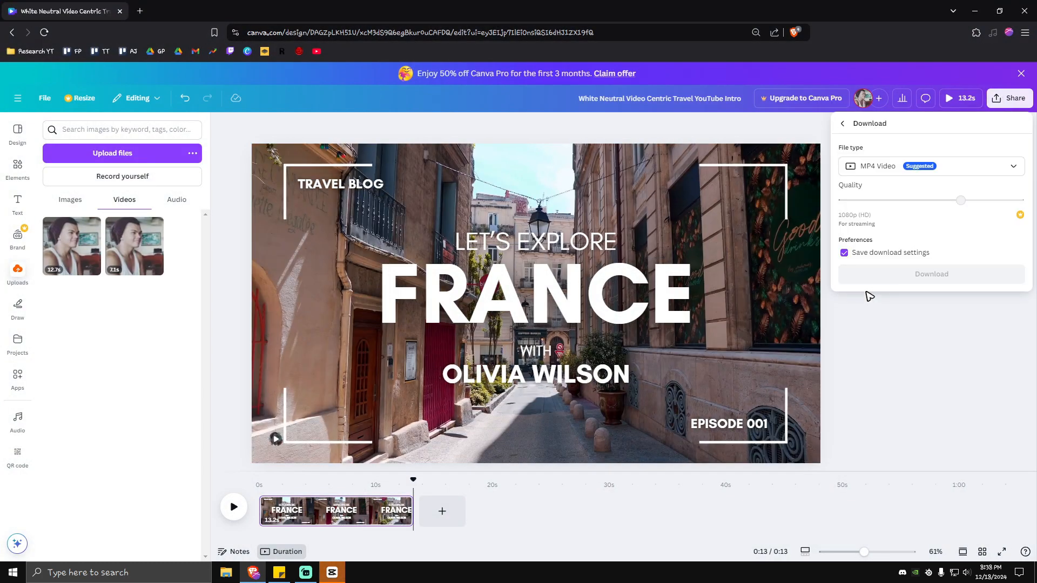
{"action": "left_click", "coordinate": [1019, 171]}
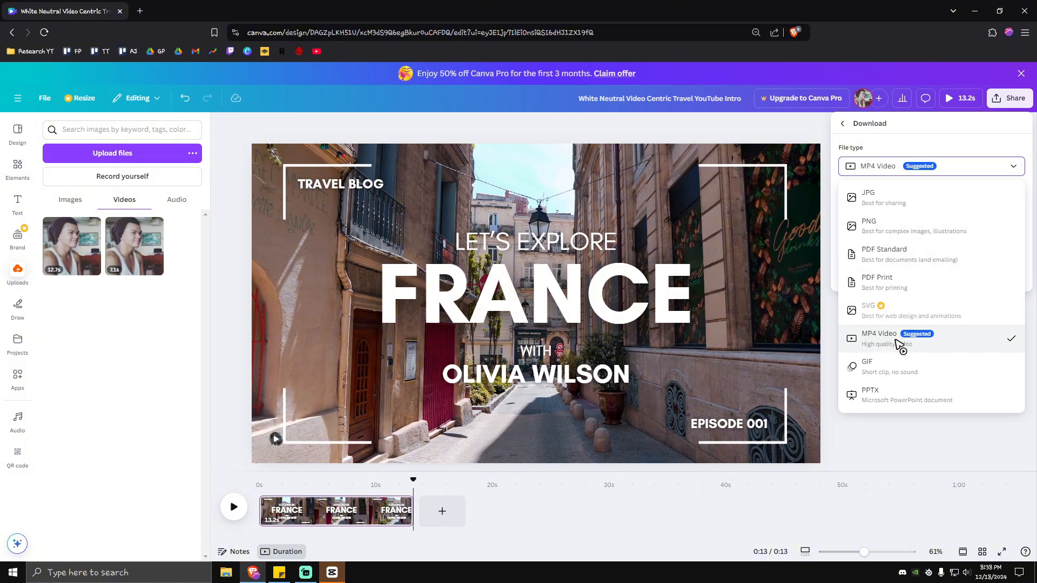
{"action": "left_click", "coordinate": [874, 342]}
{"action": "left_click", "coordinate": [918, 275]}
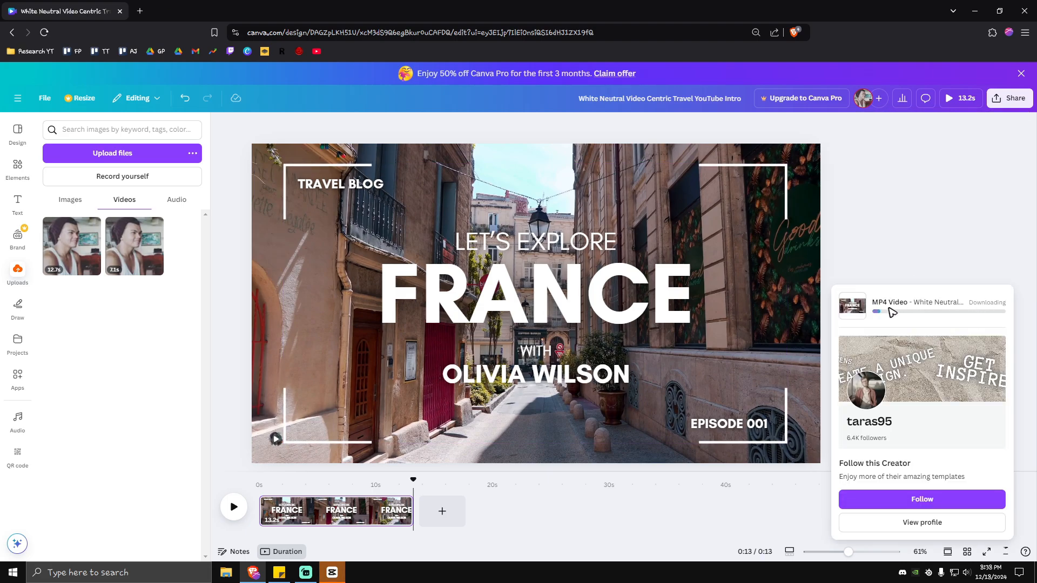
- Switch to CapCut and create a new project
{"action": "left_click", "coordinate": [974, 11]}
{"action": "left_click", "coordinate": [572, 172]}
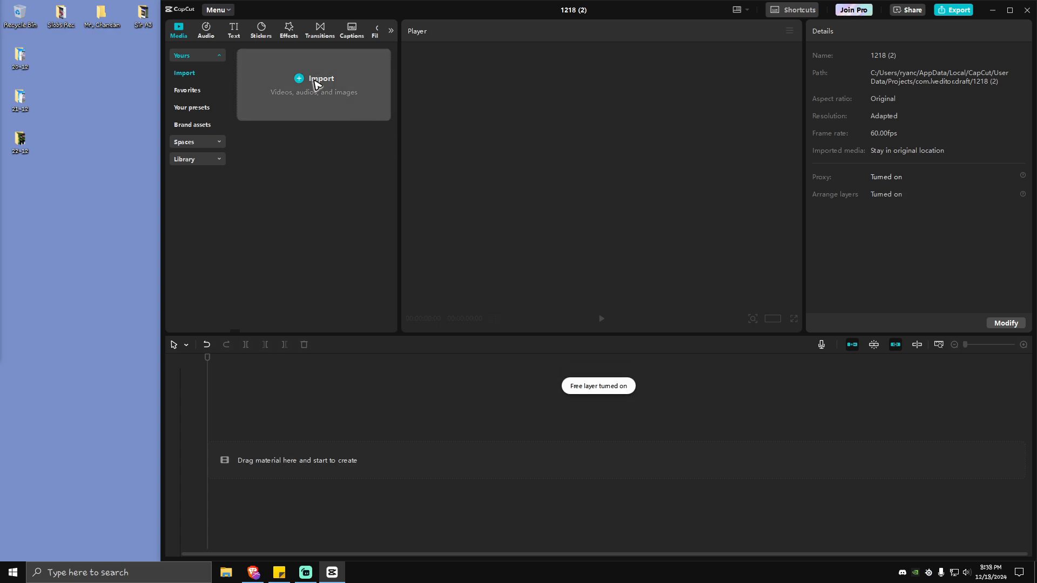
- Import the 4K clutch Mirage video from the Youtube Shorts made4money folder on the SSD (E:) drive into the project
{"action": "left_click", "coordinate": [213, 88]}
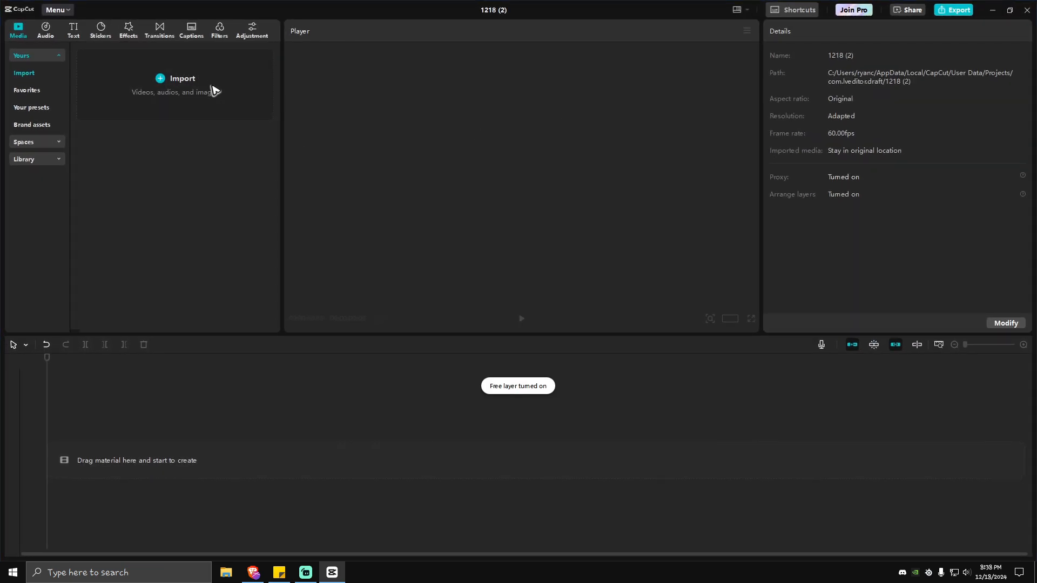
{"action": "left_click", "coordinate": [51, 216]}
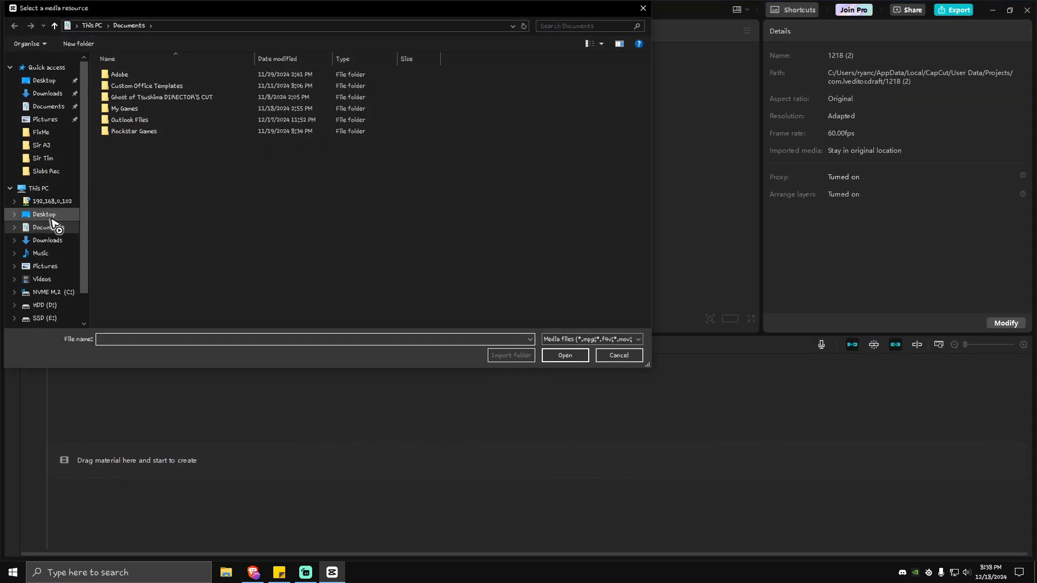
{"action": "left_click", "coordinate": [41, 188]}
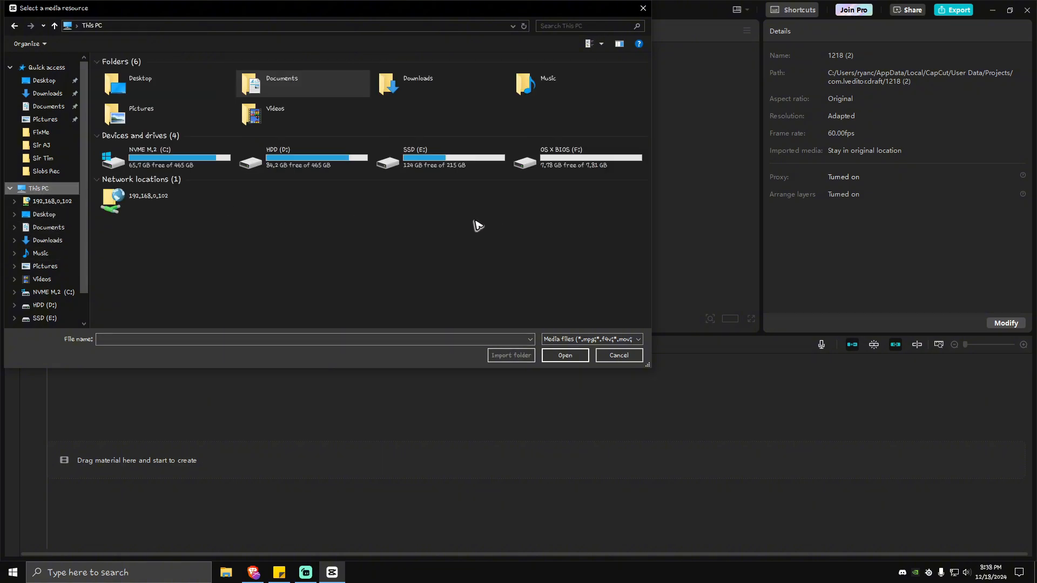
{"action": "double_click", "coordinate": [495, 170]}
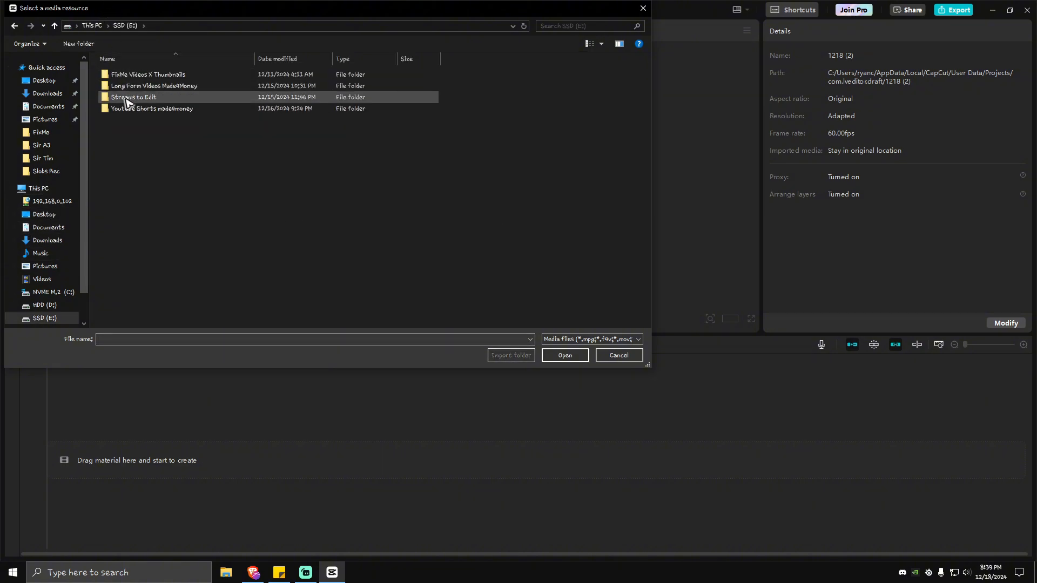
{"action": "double_click", "coordinate": [135, 109]}
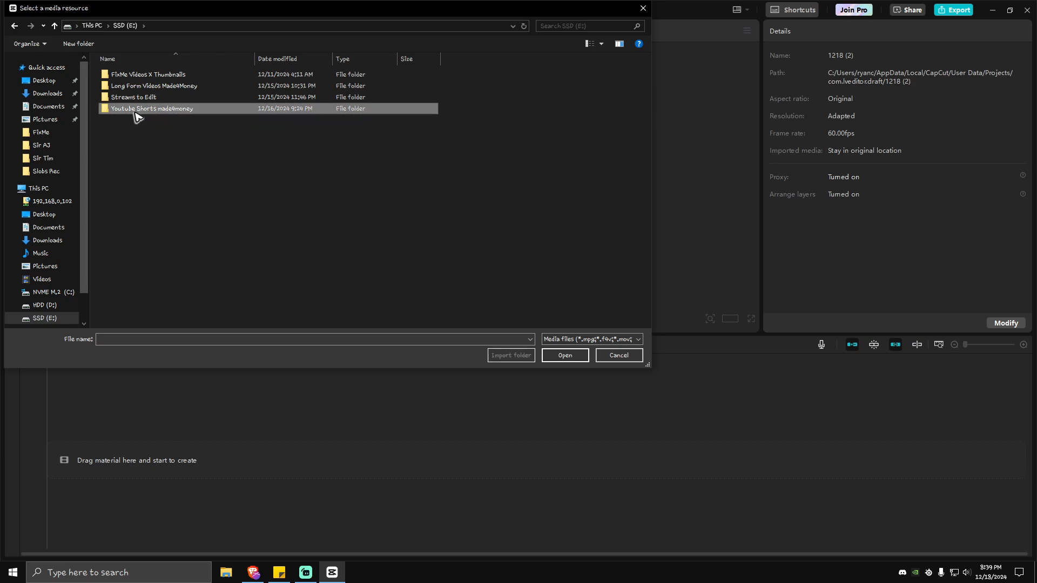
{"action": "left_click", "coordinate": [150, 76]}
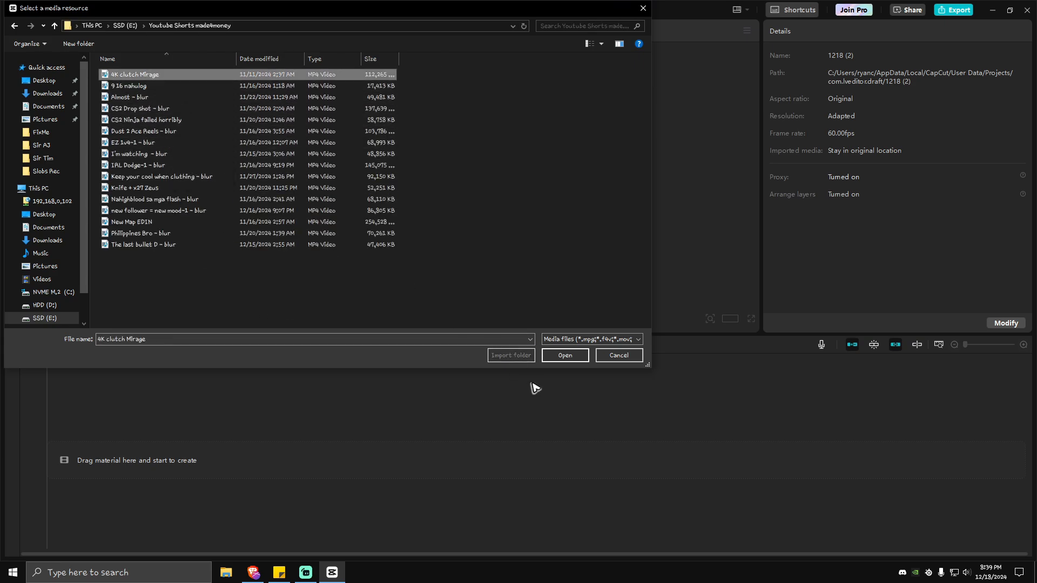
{"action": "left_click", "coordinate": [565, 357]}
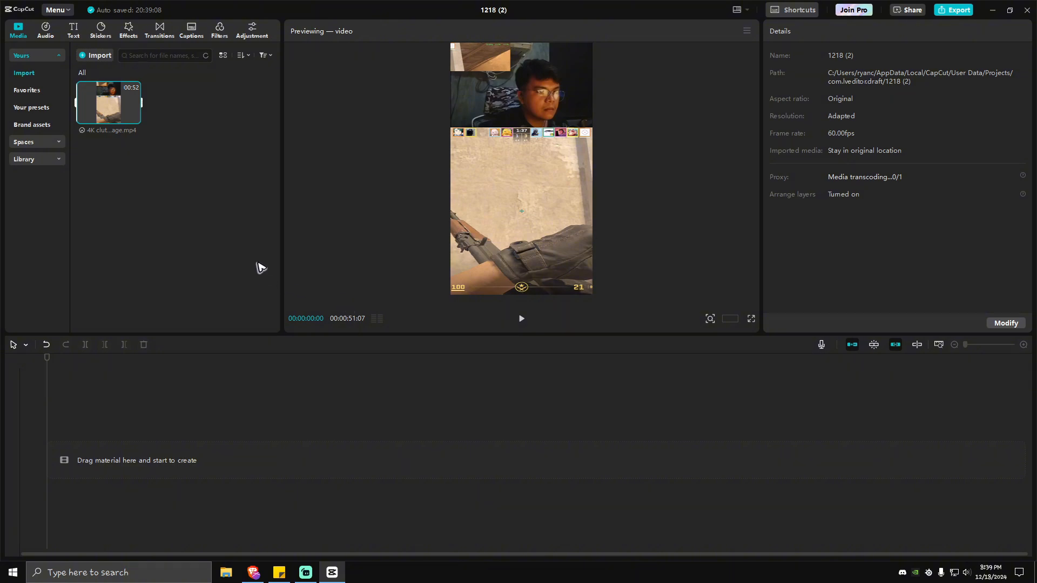
- Place the 4K clutch Mirage clip on the timeline and record a voiceover about 19 seconds long from its start
{"action": "left_click_drag", "start_coordinate": [110, 92], "coordinate": [152, 456]}
{"action": "left_click", "coordinate": [271, 465]}
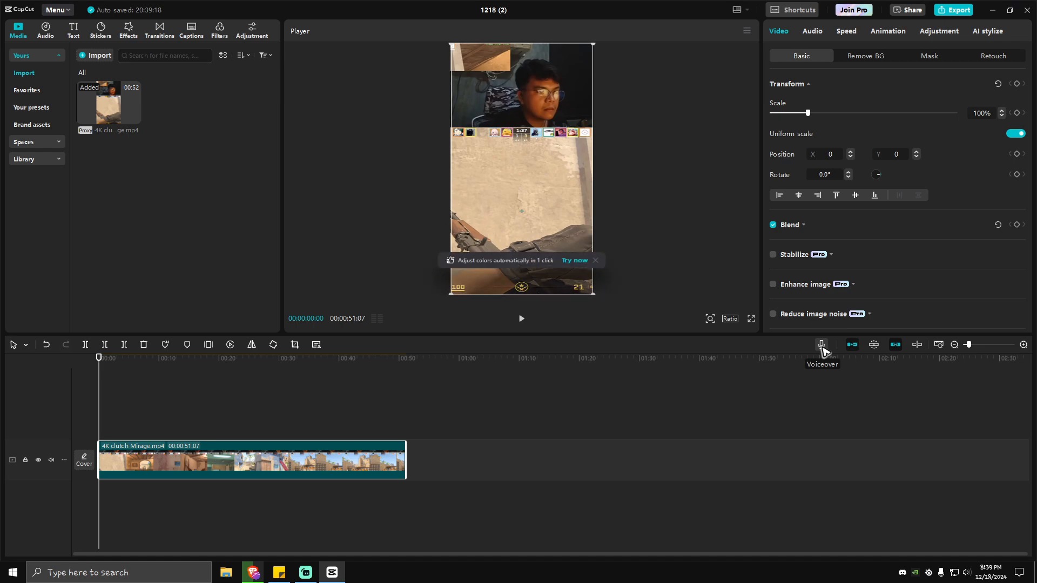
{"action": "left_click", "coordinate": [822, 347]}
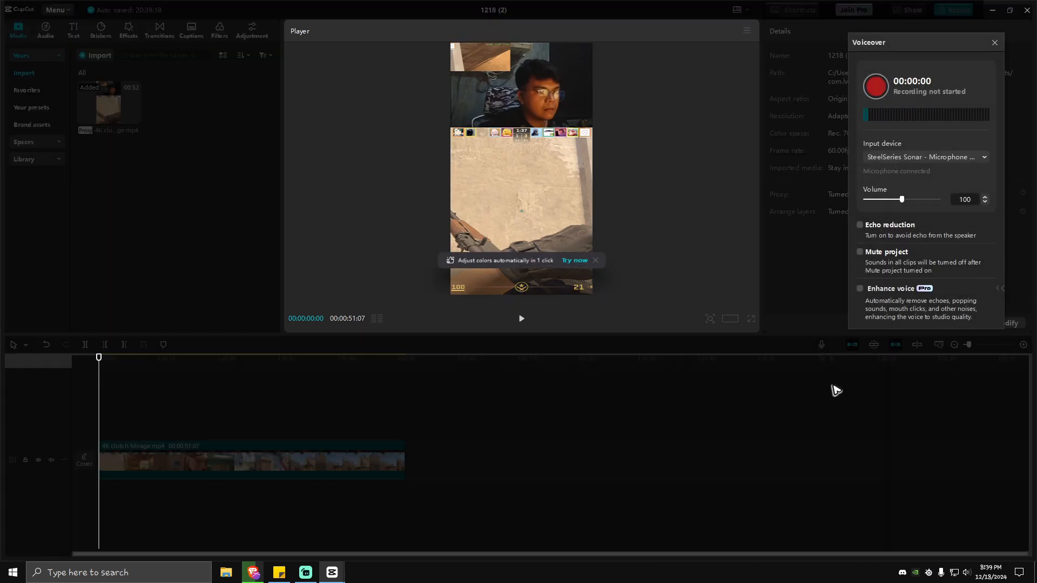
{"action": "left_click", "coordinate": [881, 91]}
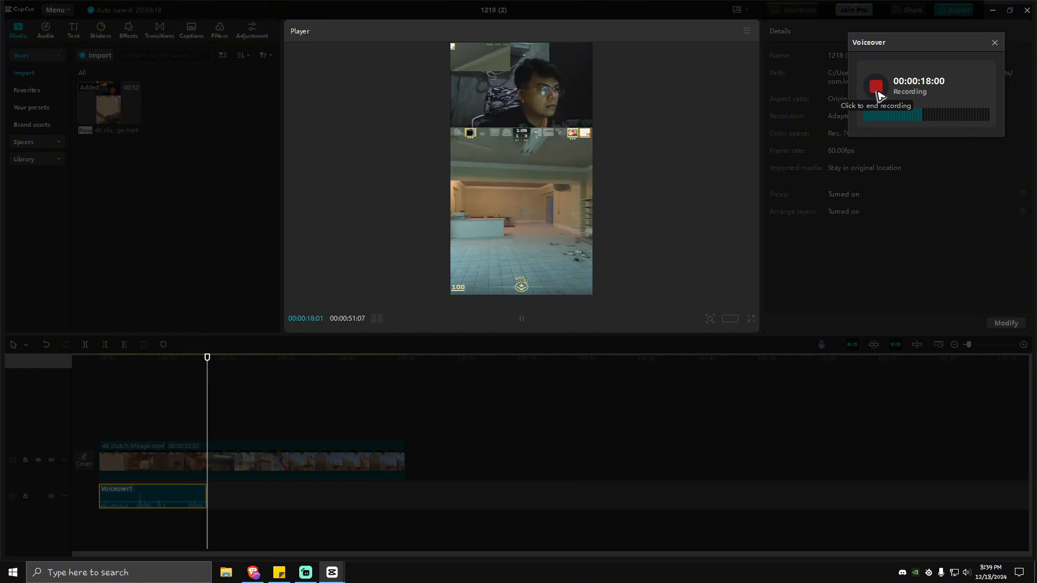
{"action": "left_click", "coordinate": [877, 93]}
{"action": "left_click", "coordinate": [994, 43]}
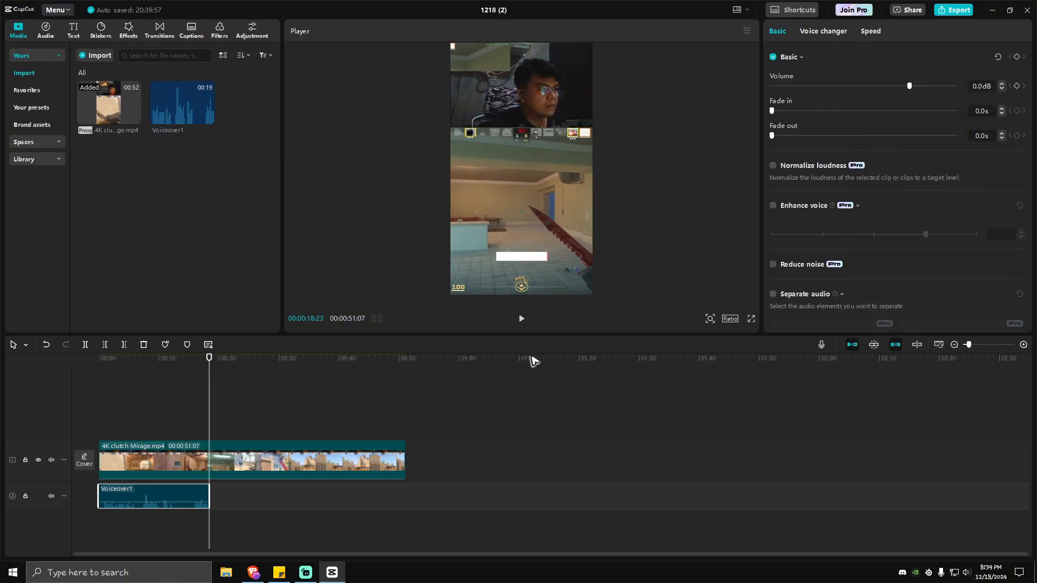
- Play back the recorded voiceover from the start and export the project to the desktop as a 1080P mp4 named "with voice over"
{"action": "key", "text": "Home"}
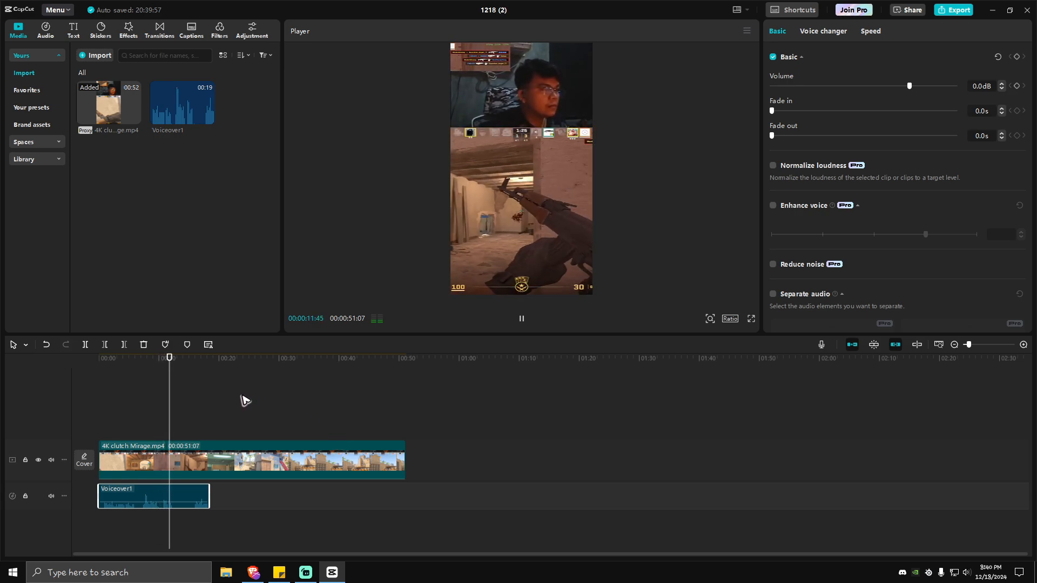
{"action": "key", "text": "space"}
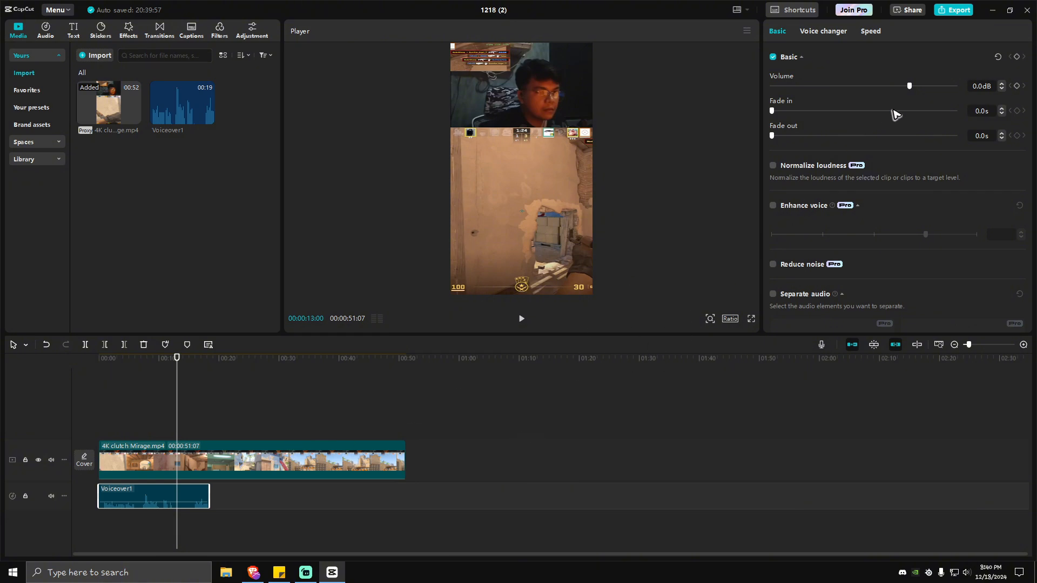
{"action": "left_click", "coordinate": [956, 11]}
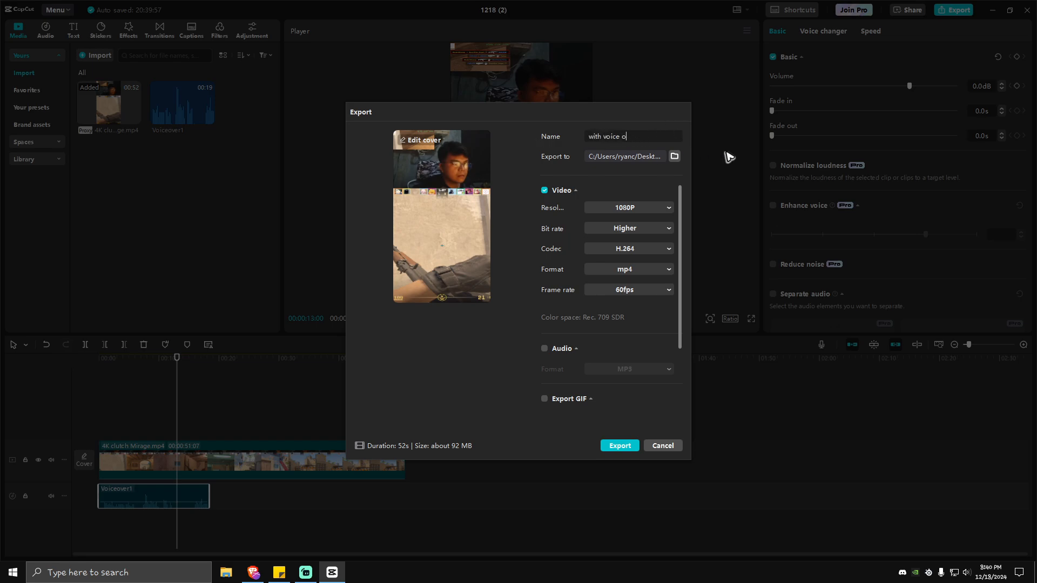
{"action": "left_click", "coordinate": [620, 447]}
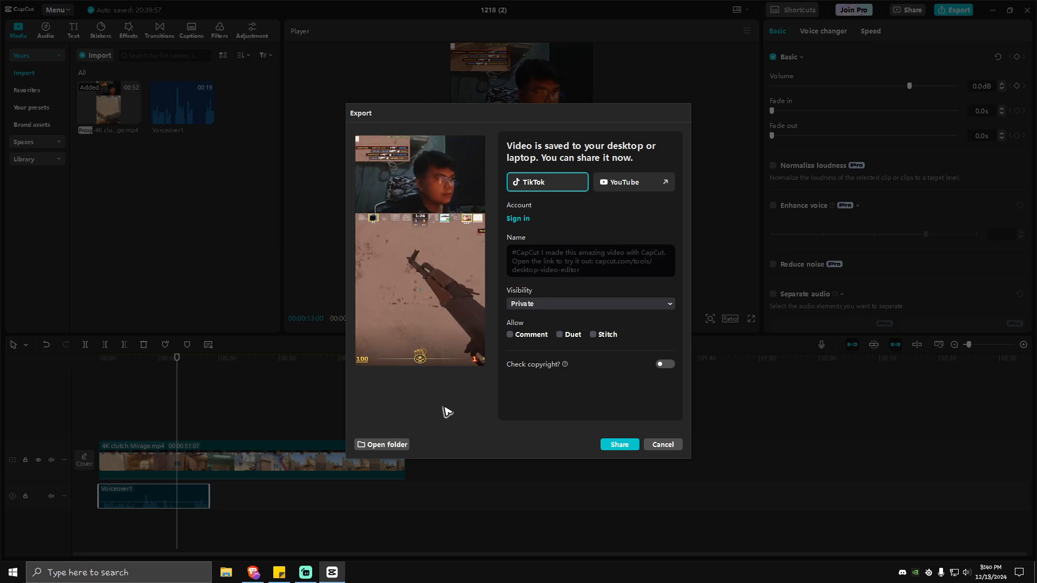
{"action": "left_click", "coordinate": [663, 444]}
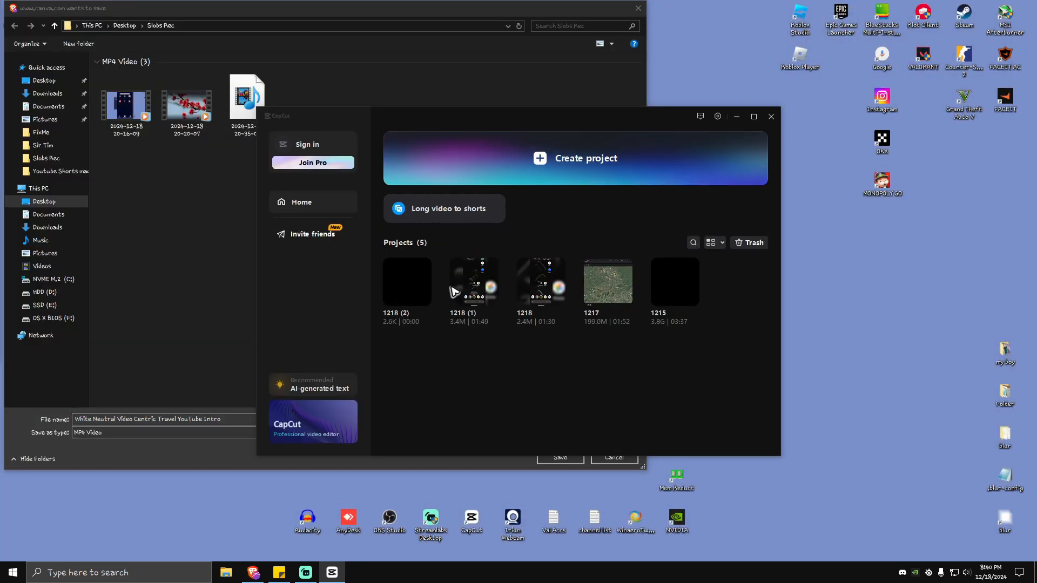
- Return to the pending Canva download and save it as White Neutral Video Centric Travel YouTube Intro, MP4 Video, in the Slobs Rec folder
{"action": "left_click", "coordinate": [248, 322]}
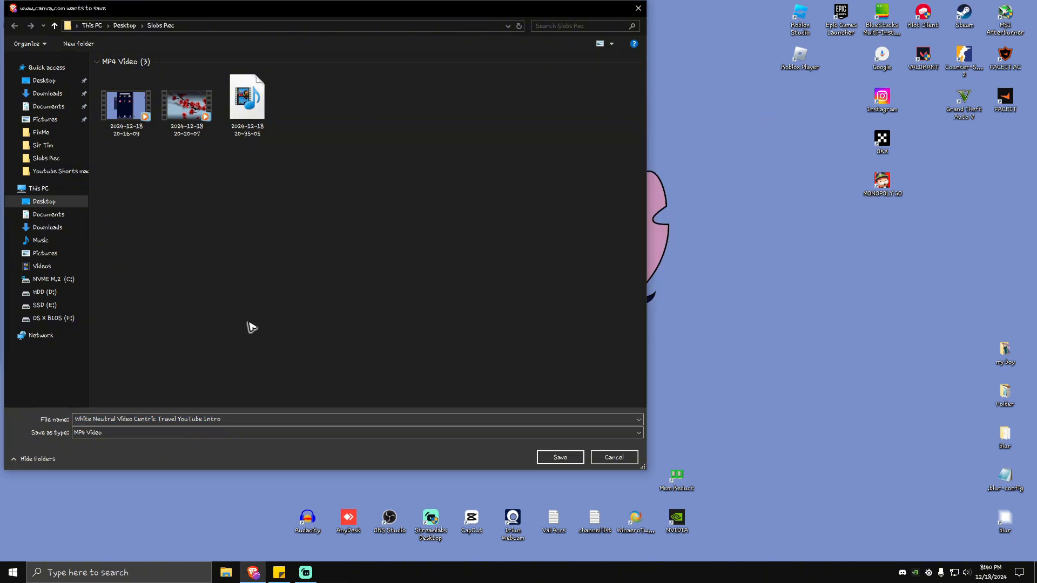
{"action": "left_click_drag", "start_coordinate": [223, 12], "coordinate": [401, 41]}
{"action": "left_click", "coordinate": [426, 452]}
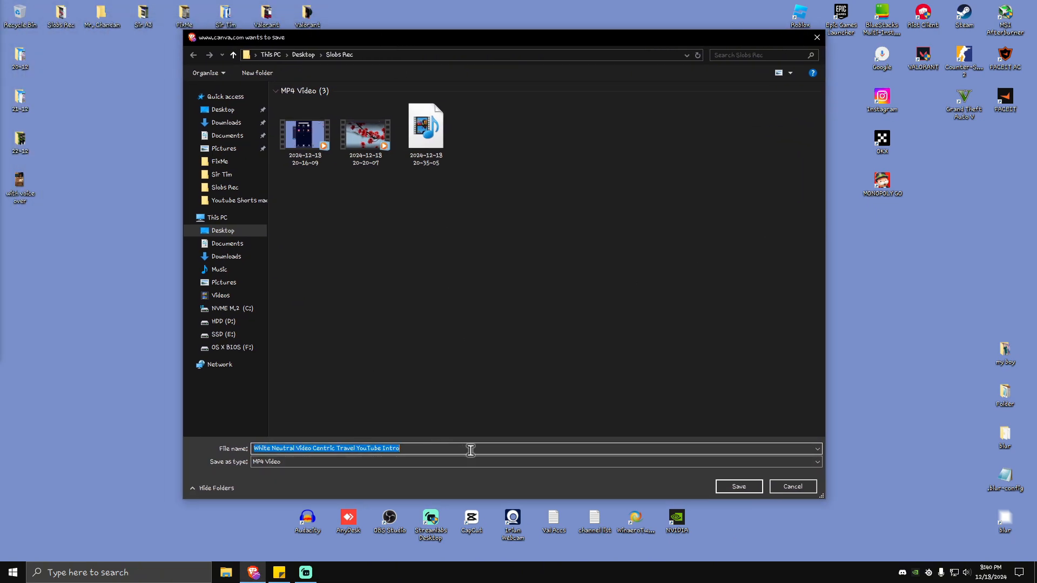
{"action": "left_click", "coordinate": [740, 488]}
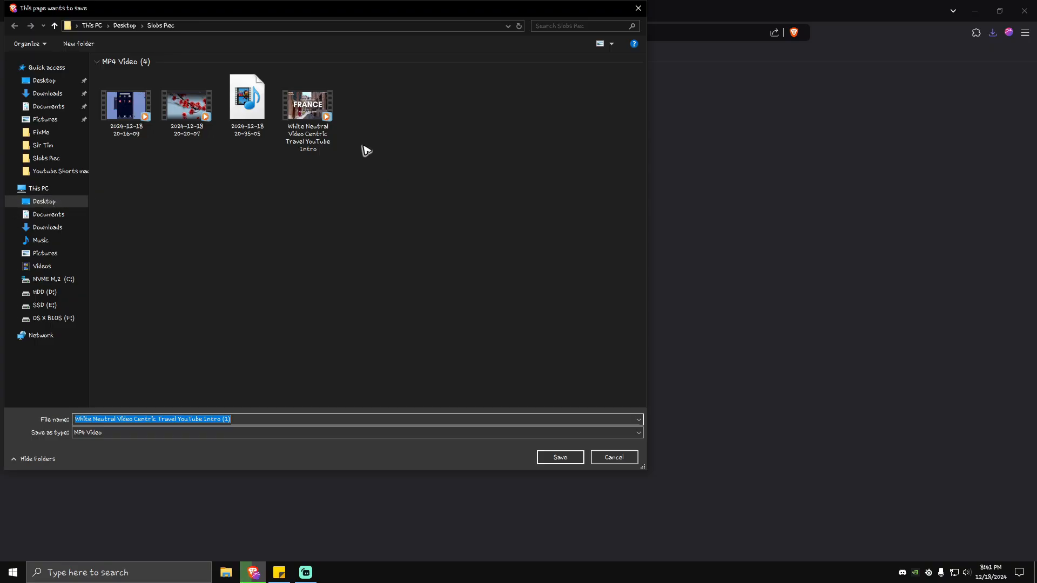
- Play the saved travel intro video from the Slobs Rec folder, close the player and return to the Canva design
{"action": "right_click", "coordinate": [285, 106]}
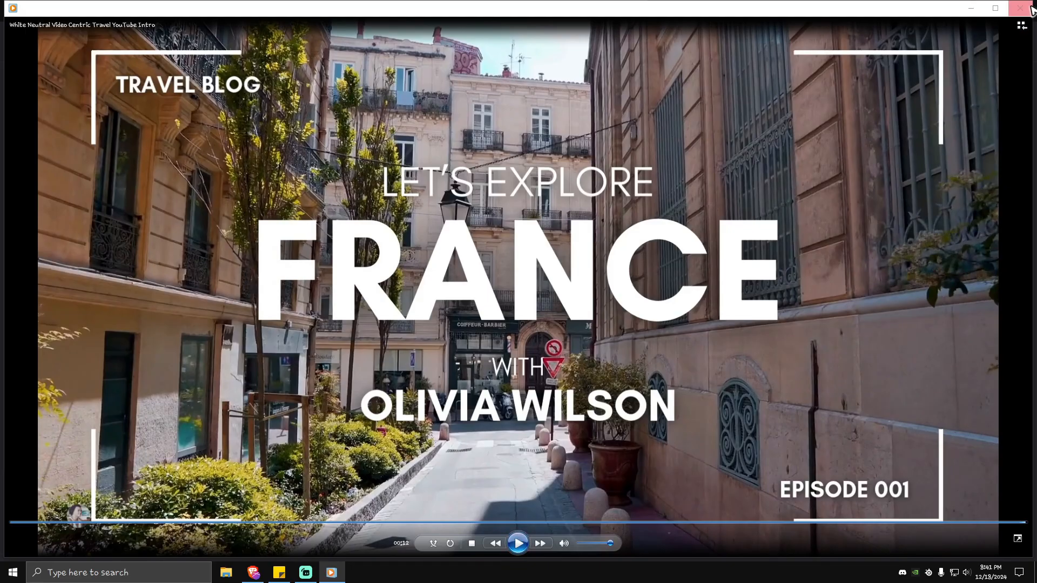
{"action": "left_click", "coordinate": [1030, 8]}
{"action": "left_click", "coordinate": [638, 7]}
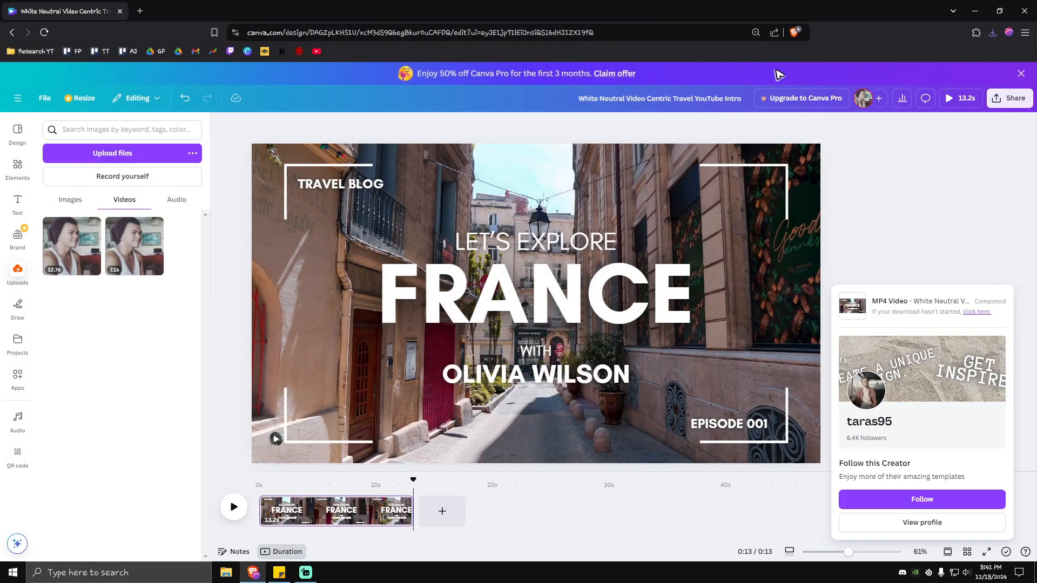